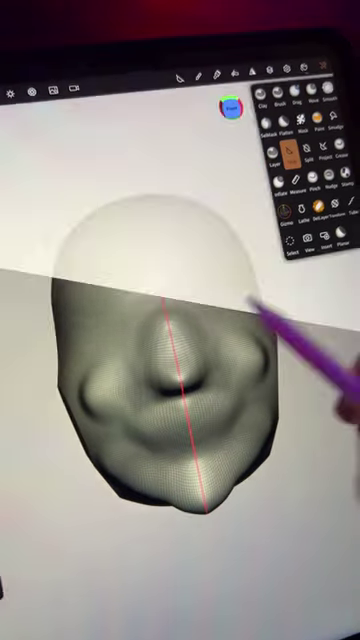
Trim off the top and back of the head, leaving a flat-topped front facial piece.
left_click_drag(50, 320, 257, 300)
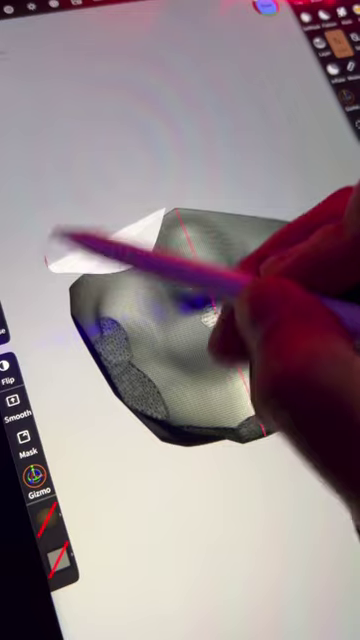
left_click_drag(50, 229, 150, 300)
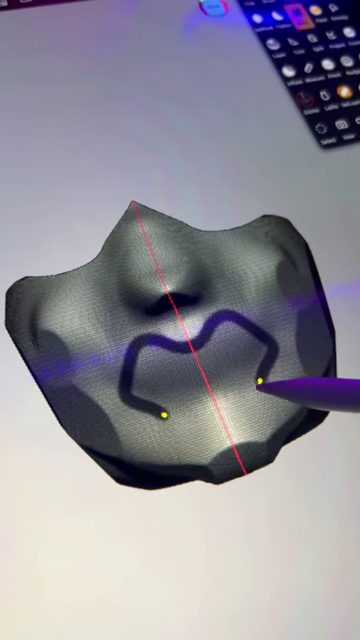
Carve the mouth opening below the nose and lay a thin lip strand along it.
left_click_drag(268, 355, 190, 410)
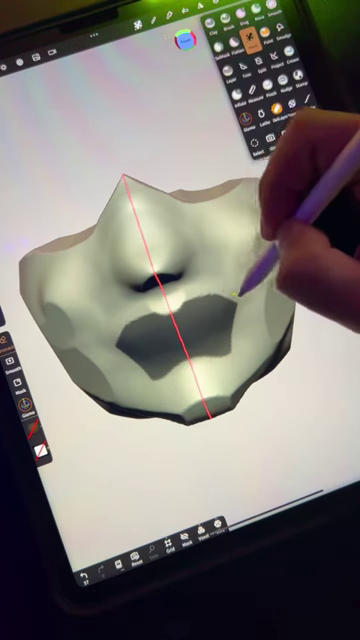
left_click_drag(240, 290, 165, 345)
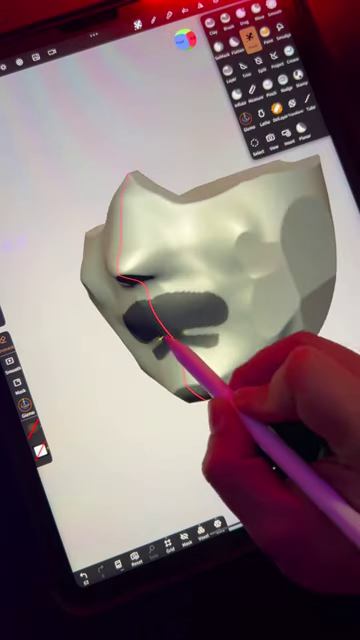
left_click_drag(205, 340, 100, 338)
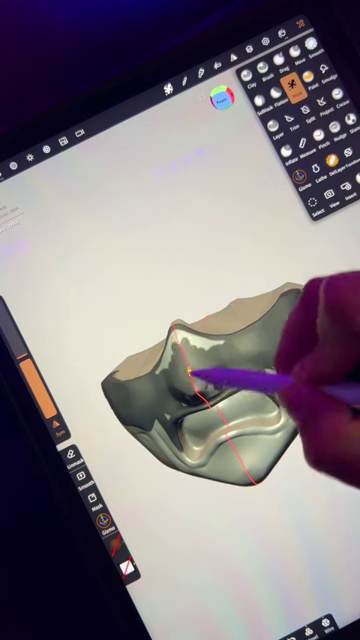
Bring up the Settings - Mask options for extracting the face as a shell.
left_click(328, 212)
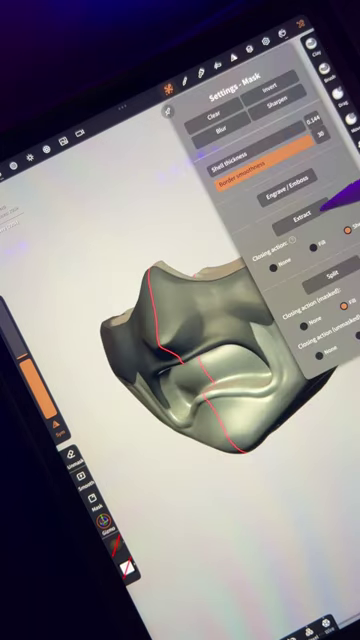